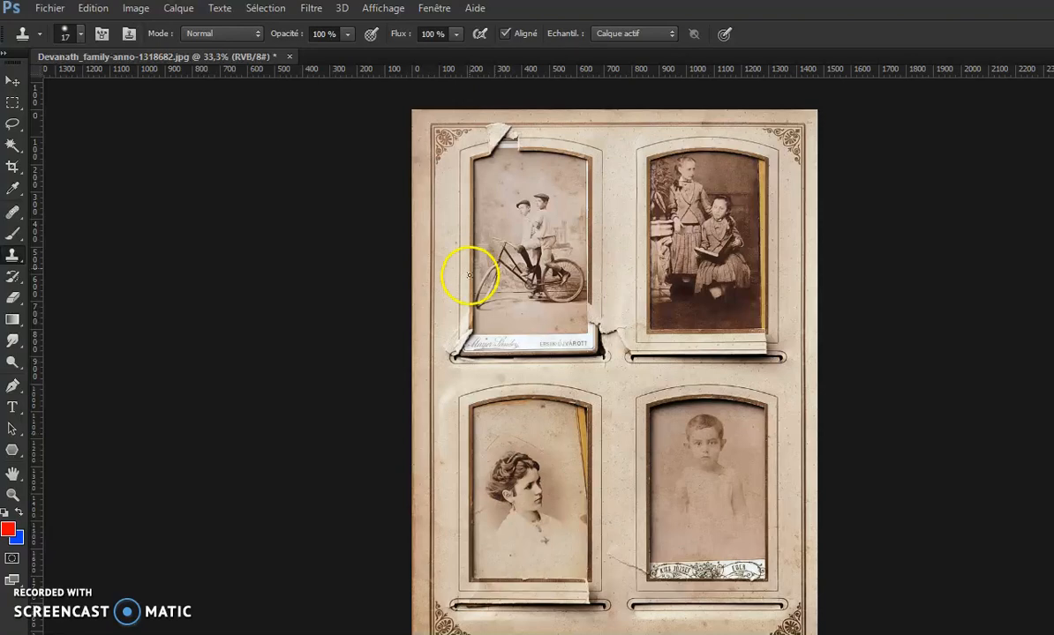
# - Clone the girls' frame's lower border lines with a 40 px brush over the printed card strip beneath the boys-on-bicycle photo
pyautogui.hotkey('ctrl', '+')
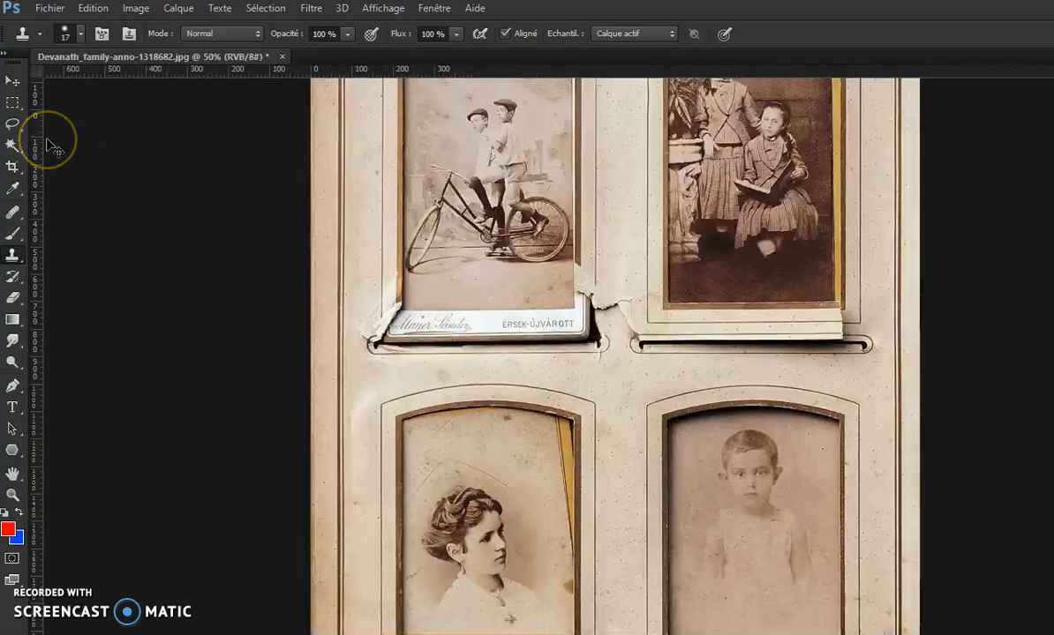
pyautogui.hotkey('ctrl', '+')
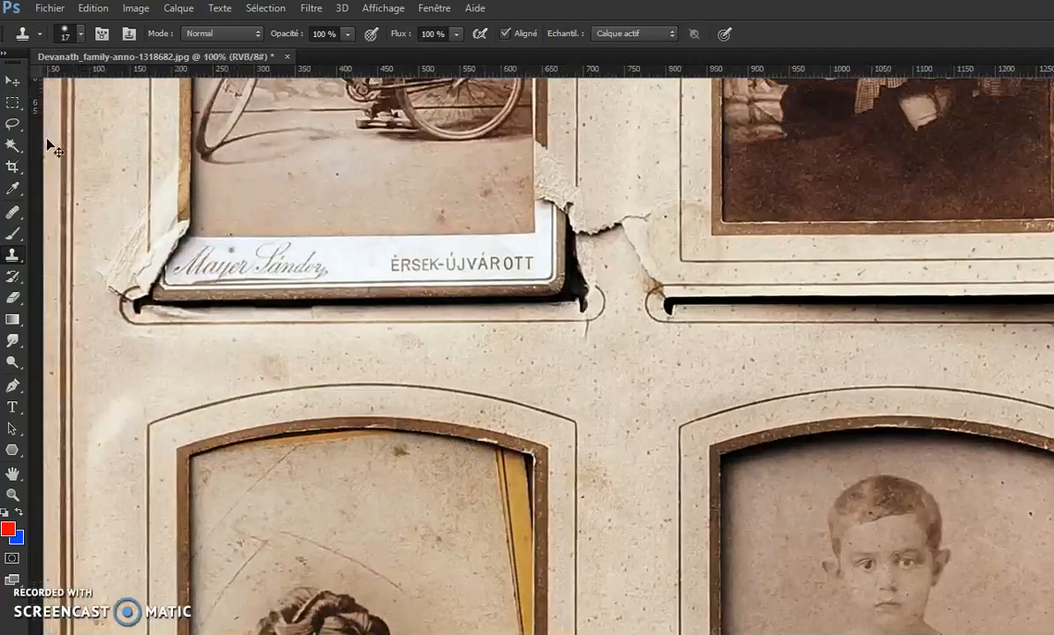
pyautogui.moveTo(503, 319); pyautogui.dragTo(494, 433)
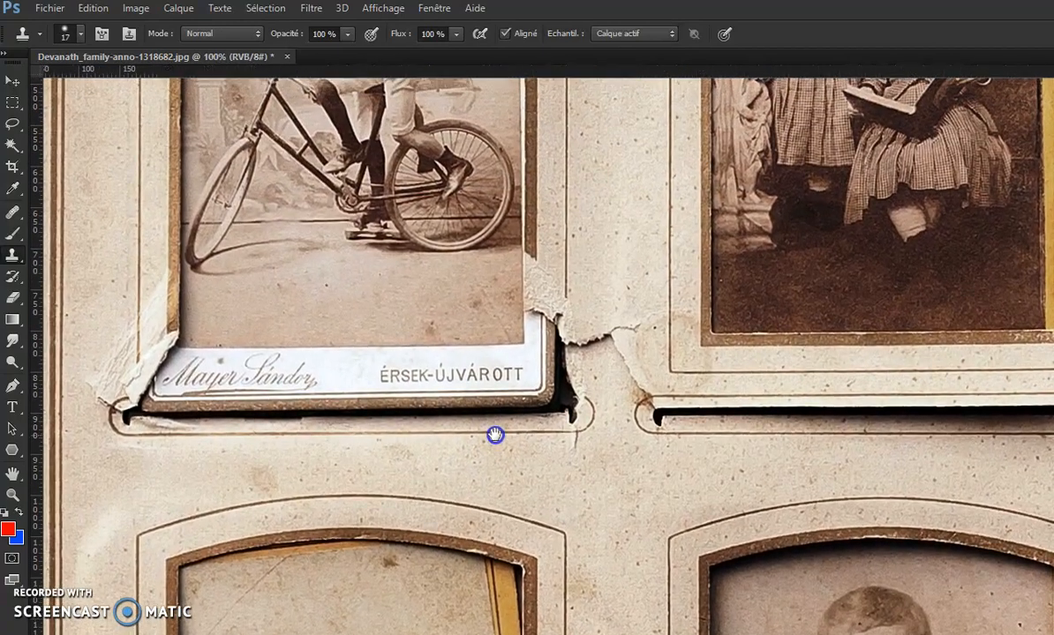
pyautogui.keyDown('alt'); pyautogui.click(133, 415); pyautogui.keyUp('alt')
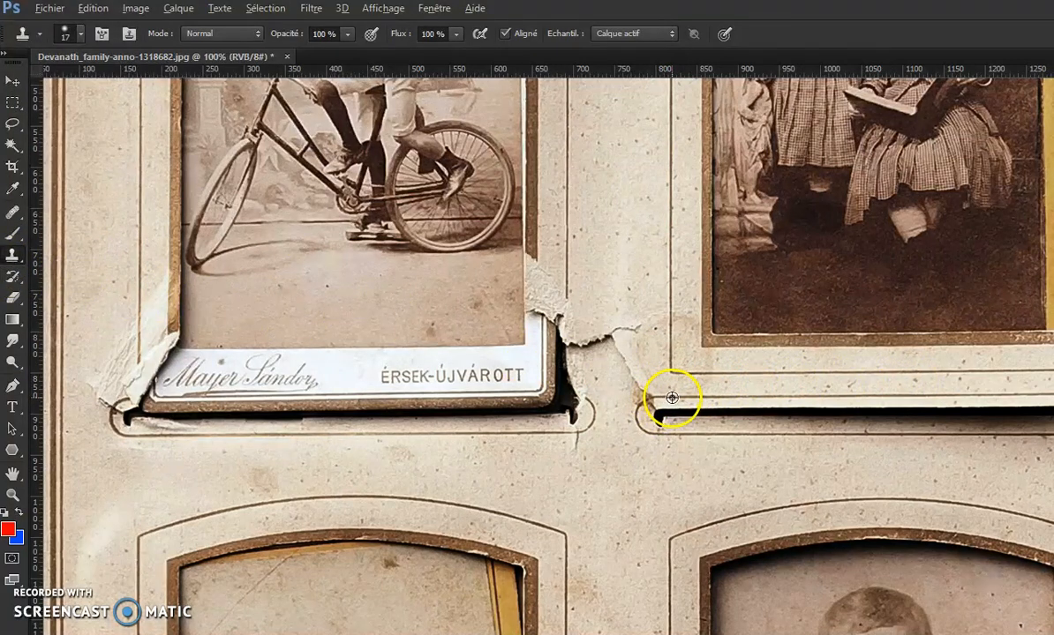
pyautogui.moveTo(672, 398); pyautogui.dragTo(683, 398)
pyautogui.keyDown('alt'); pyautogui.click(663, 398); pyautogui.keyUp('alt')
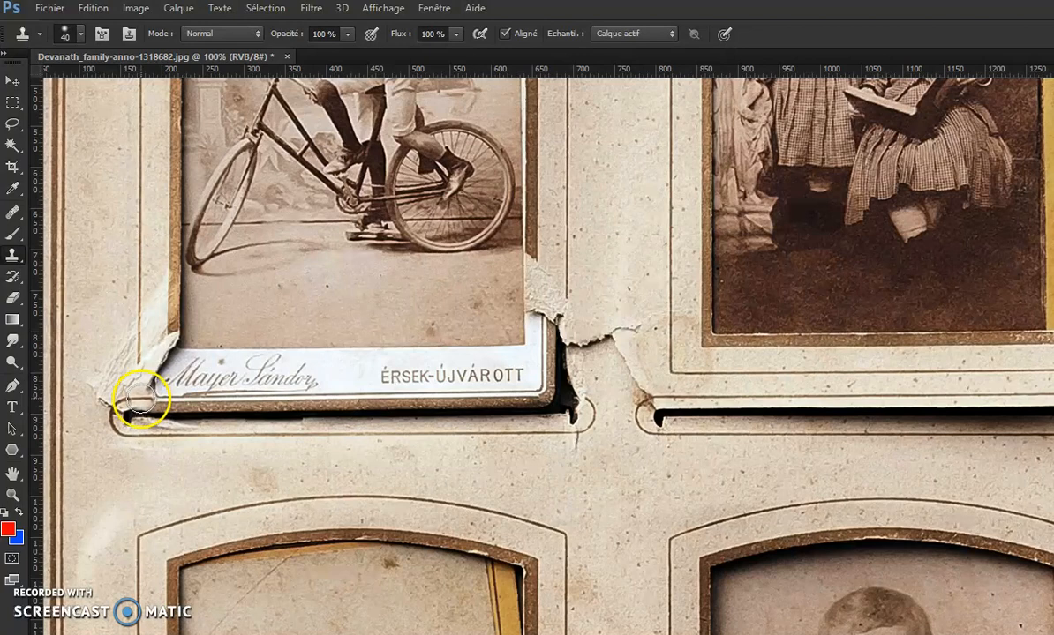
pyautogui.click(142, 399)
pyautogui.moveTo(143, 399)
pyautogui.mouseDown()
pyautogui.moveTo(424, 387)
pyautogui.moveTo(496, 397)
pyautogui.moveTo(402, 393)
pyautogui.moveTo(515, 391)
pyautogui.moveTo(378, 396)
pyautogui.moveTo(547, 396)
pyautogui.moveTo(240, 392)
pyautogui.moveTo(151, 378)
pyautogui.moveTo(404, 369)
pyautogui.moveTo(522, 376)
pyautogui.mouseUp()
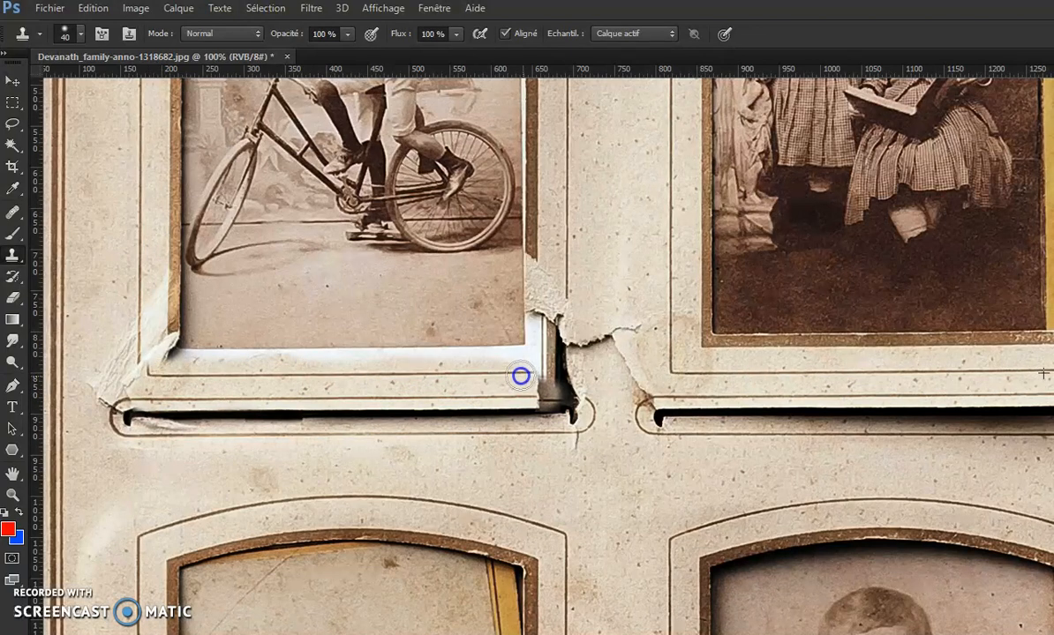
# - Rebuild the lower-left corner and brown bottom edge of the boys' frame by cloning the matching parts of the girls' frame
pyautogui.keyDown('alt'); pyautogui.click(671, 371); pyautogui.keyUp('alt')
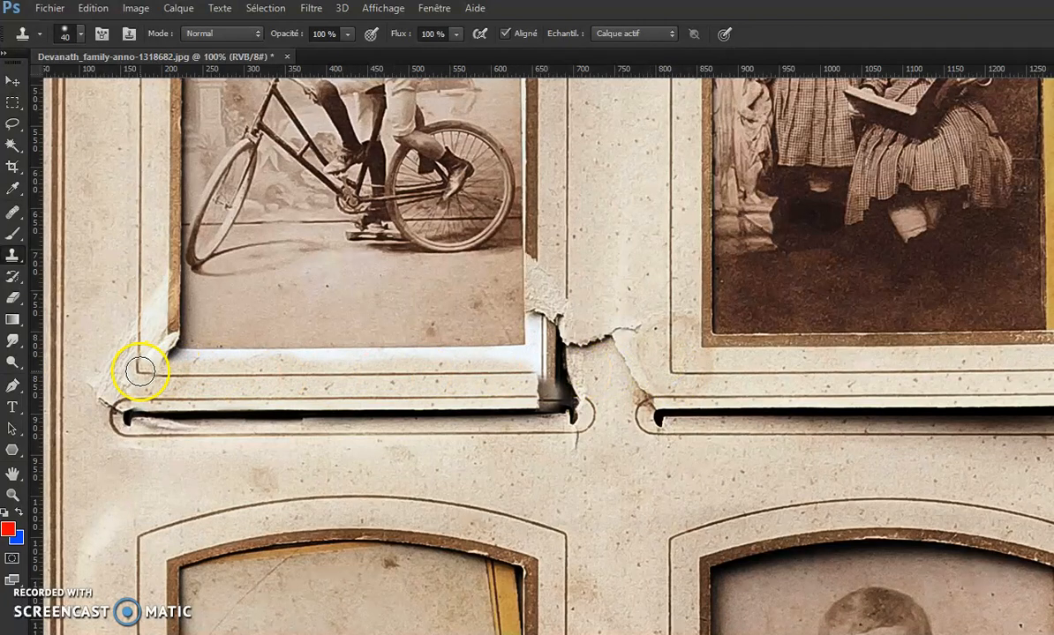
pyautogui.moveTo(139, 374)
pyautogui.mouseDown()
pyautogui.moveTo(177, 365)
pyautogui.moveTo(168, 344)
pyautogui.mouseUp()
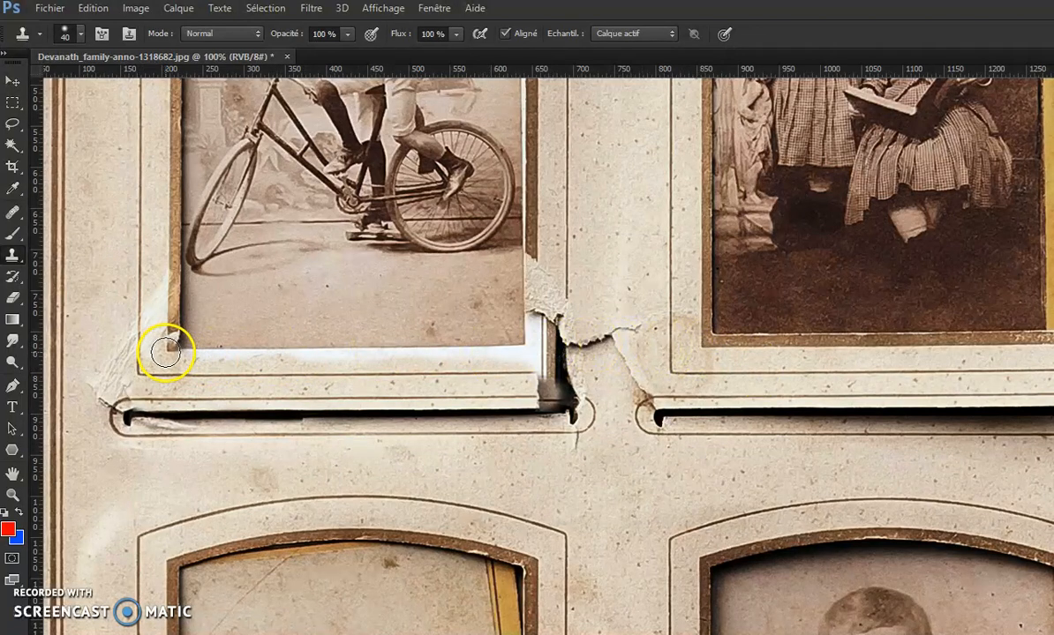
pyautogui.moveTo(165, 354); pyautogui.dragTo(165, 358)
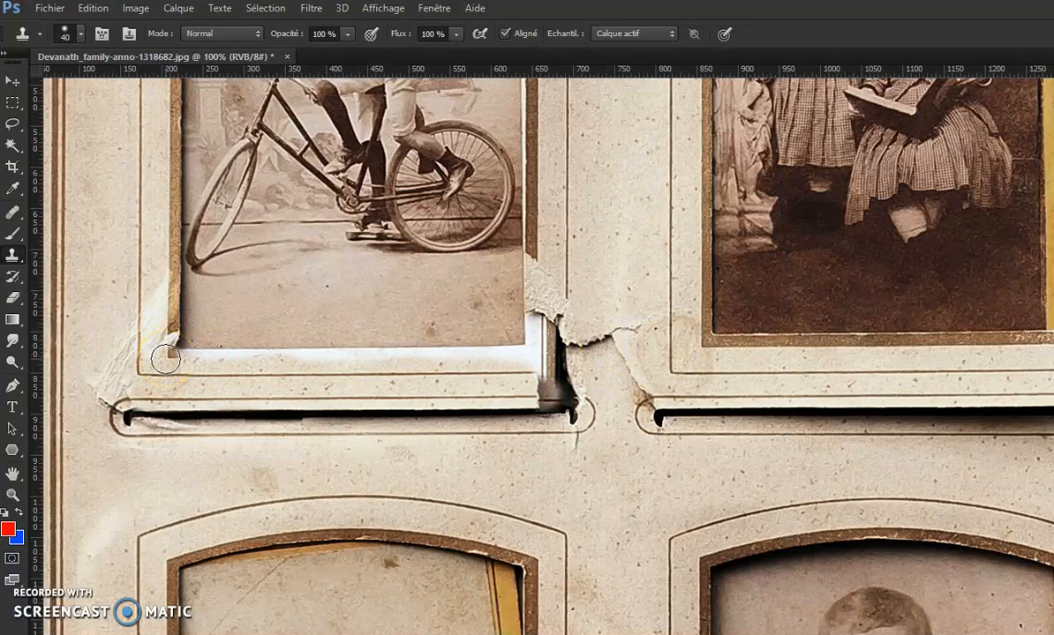
pyautogui.moveTo(166, 357)
pyautogui.mouseDown()
pyautogui.moveTo(165, 344)
pyautogui.moveTo(194, 355)
pyautogui.moveTo(513, 355)
pyautogui.mouseUp()
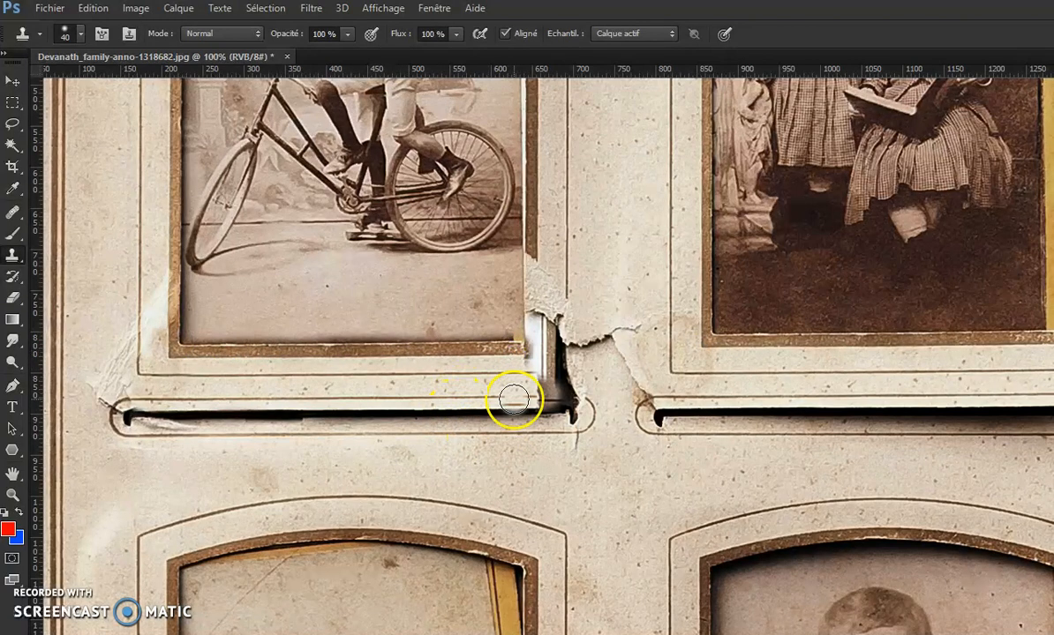
# - Clone the intact right edge of the boys' frame, with its thin outer line, downward over the torn lower-right corner
pyautogui.scroll(-1, 514, 401)
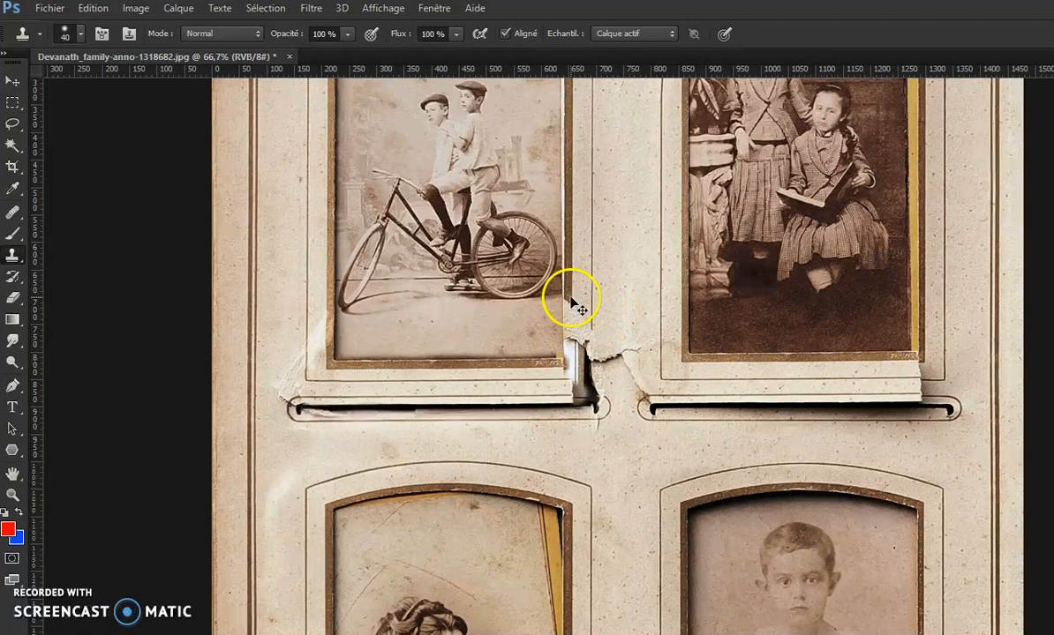
pyautogui.scroll(1, 572, 302)
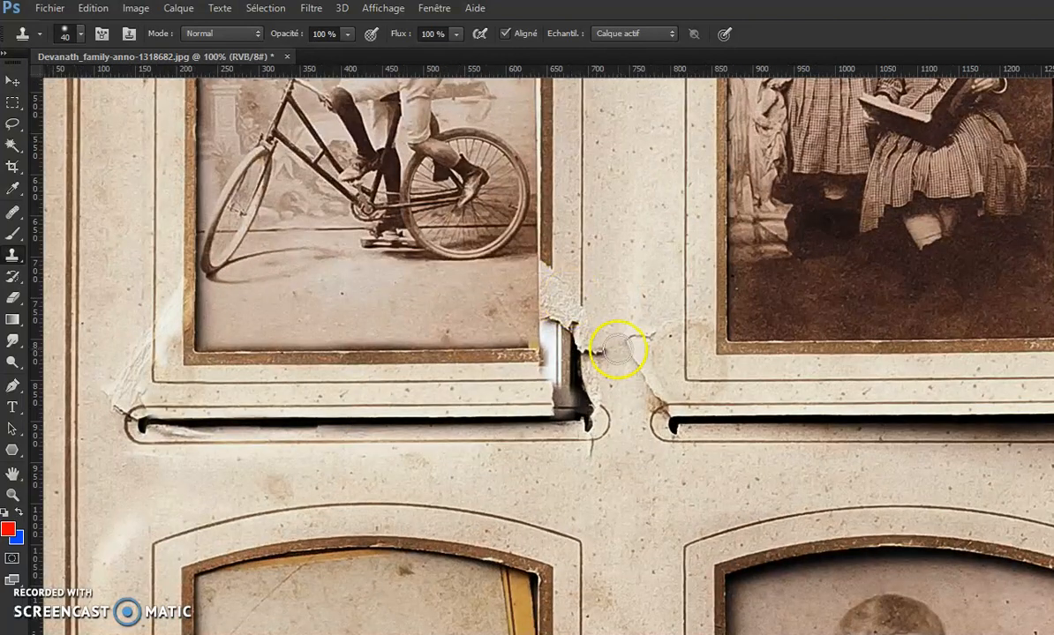
pyautogui.keyDown('alt'); pyautogui.click(552, 210); pyautogui.keyUp('alt')
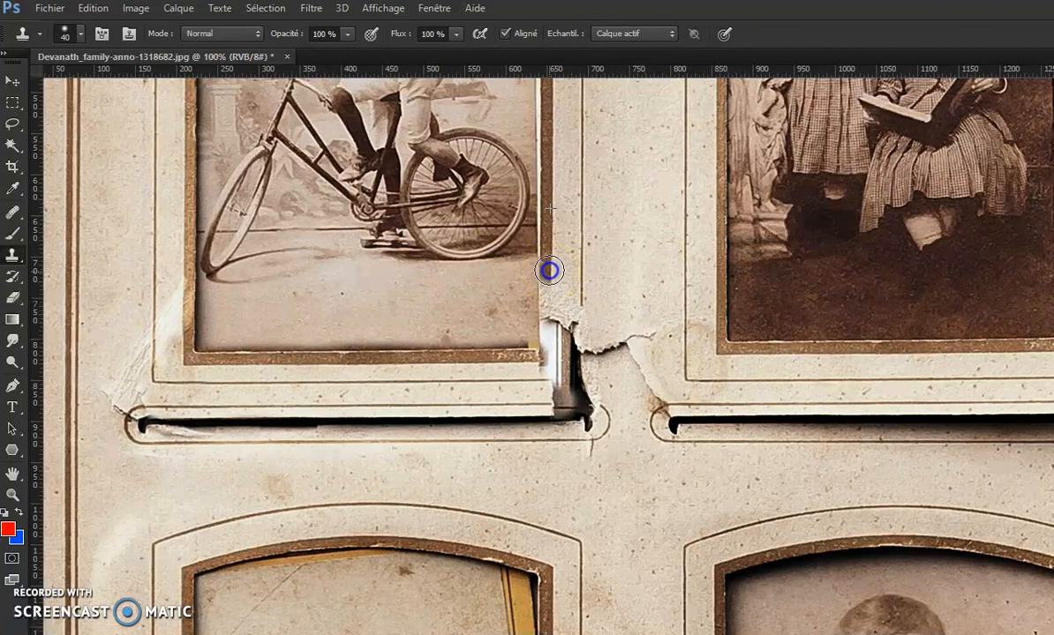
pyautogui.click(542, 289)
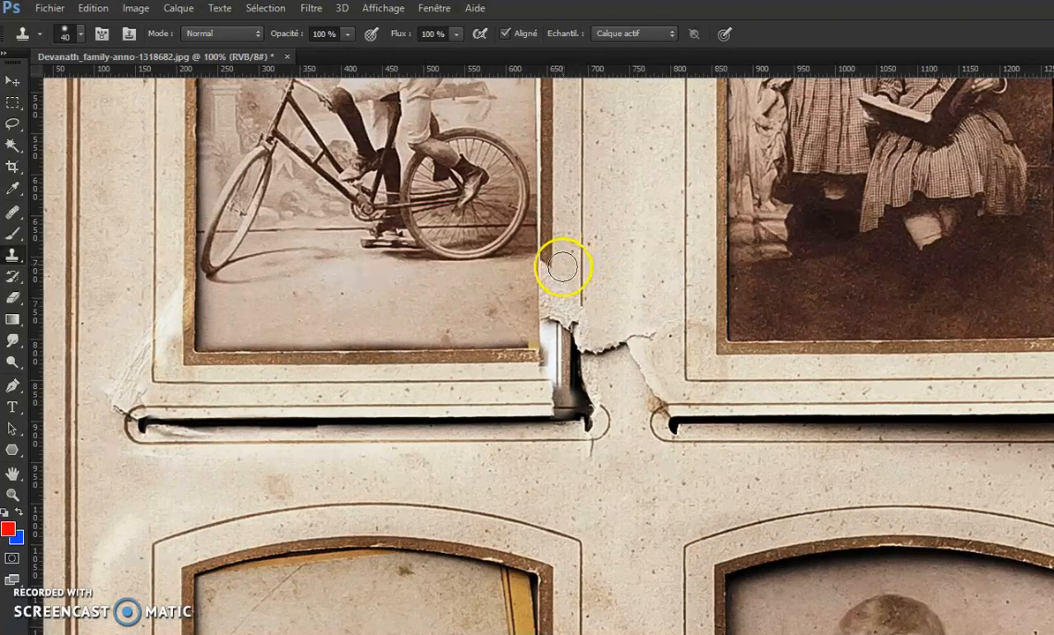
pyautogui.keyDown('alt'); pyautogui.click(553, 220); pyautogui.keyUp('alt')
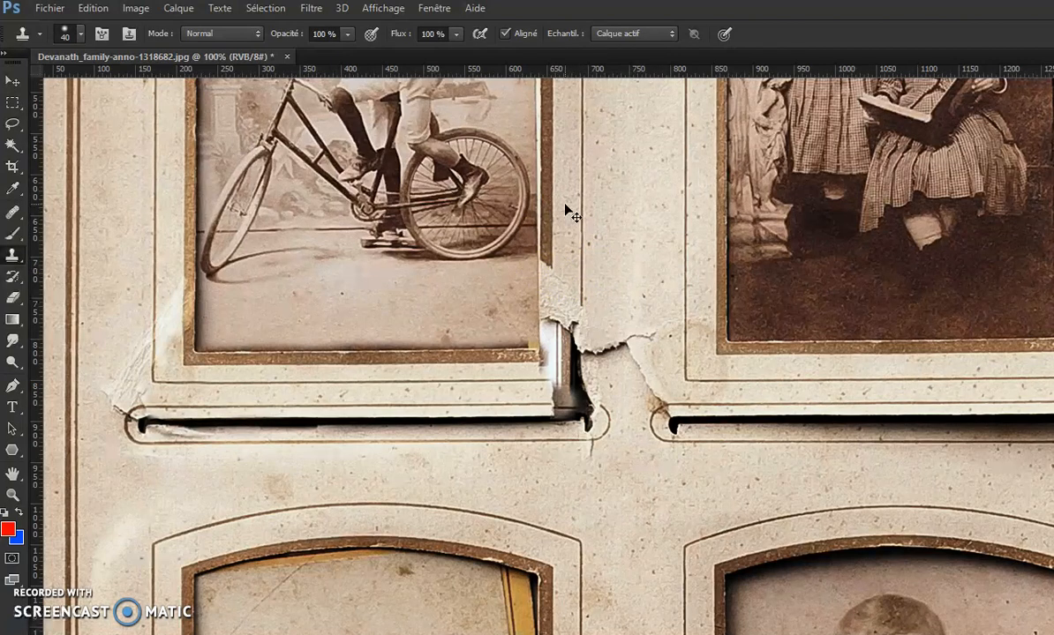
pyautogui.hotkey('ctrl', '+')
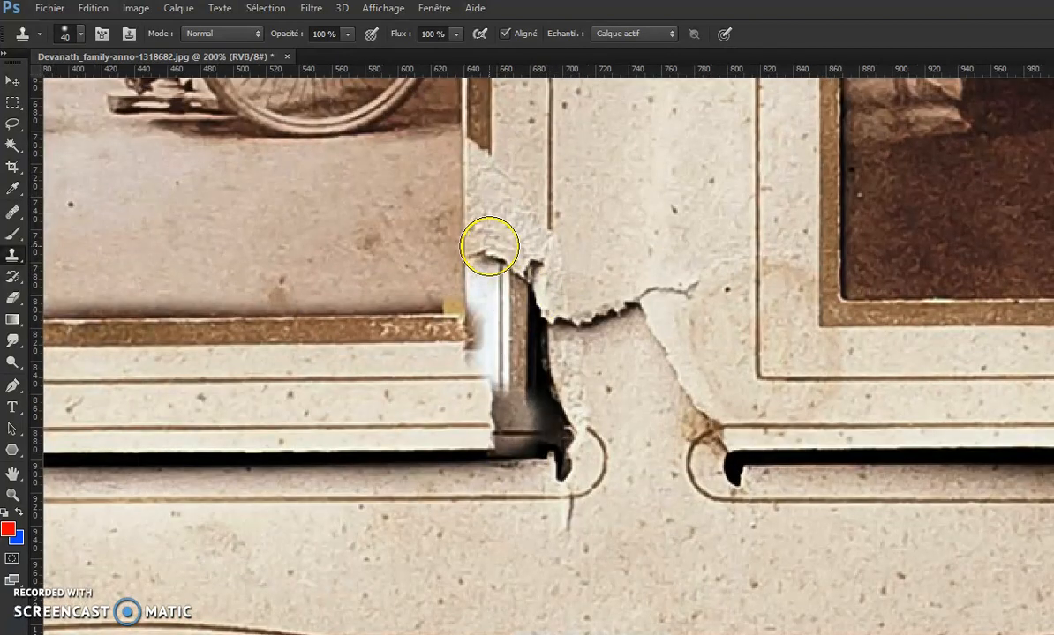
pyautogui.hotkey('ctrl', '-')
pyautogui.moveTo(553, 341); pyautogui.dragTo(536, 442)
pyautogui.keyDown('alt'); pyautogui.click(538, 268); pyautogui.keyUp('alt')
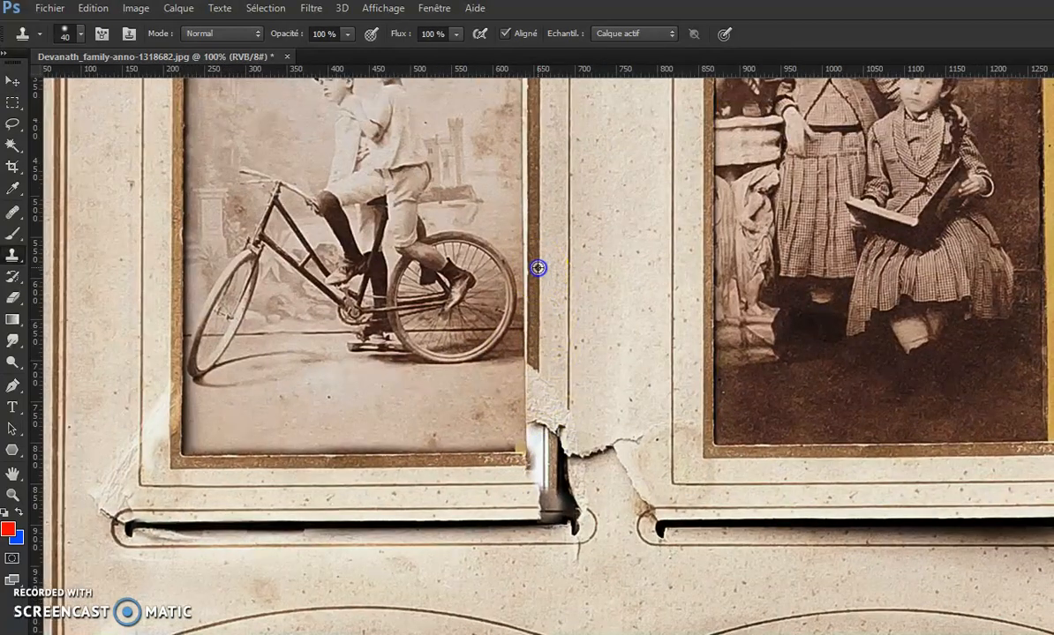
pyautogui.moveTo(538, 353); pyautogui.dragTo(539, 430)
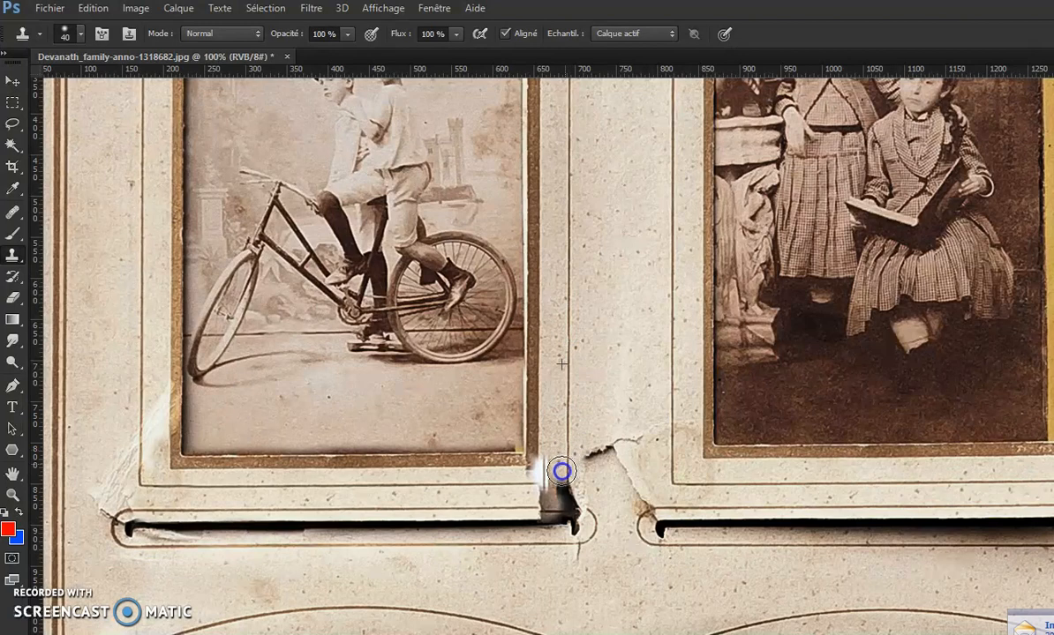
pyautogui.click(710, 456)
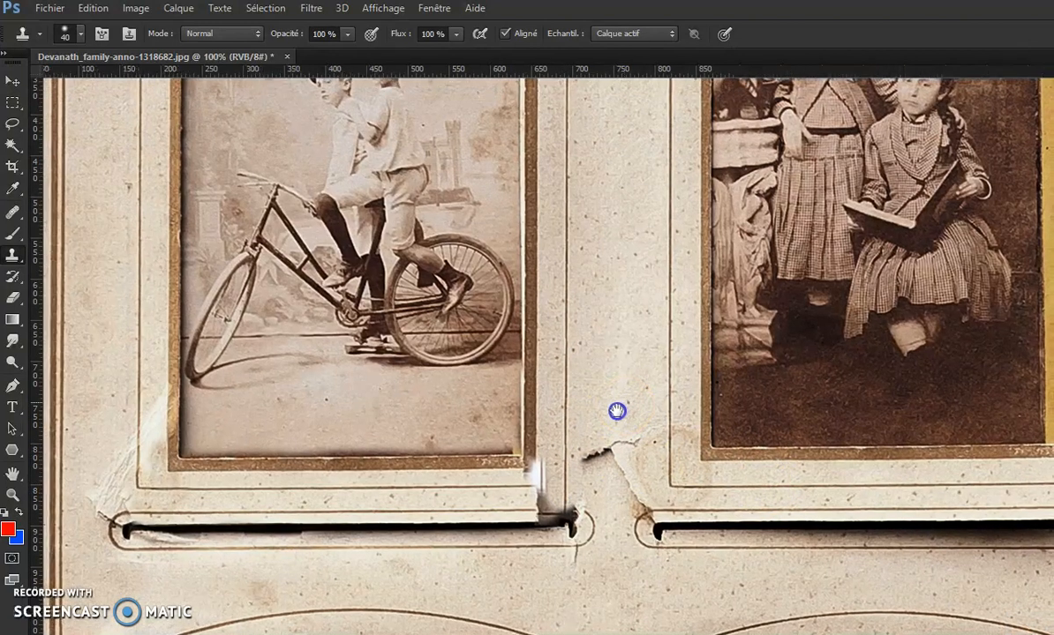
# - Clean up the lower-right corner of the boys' frame with a 19 px clone brush, covering the white gap and dark slot remnants
pyautogui.moveTo(615, 411)
pyautogui.mouseDown()
pyautogui.moveTo(573, 473)
pyautogui.moveTo(561, 456)
pyautogui.mouseUp()
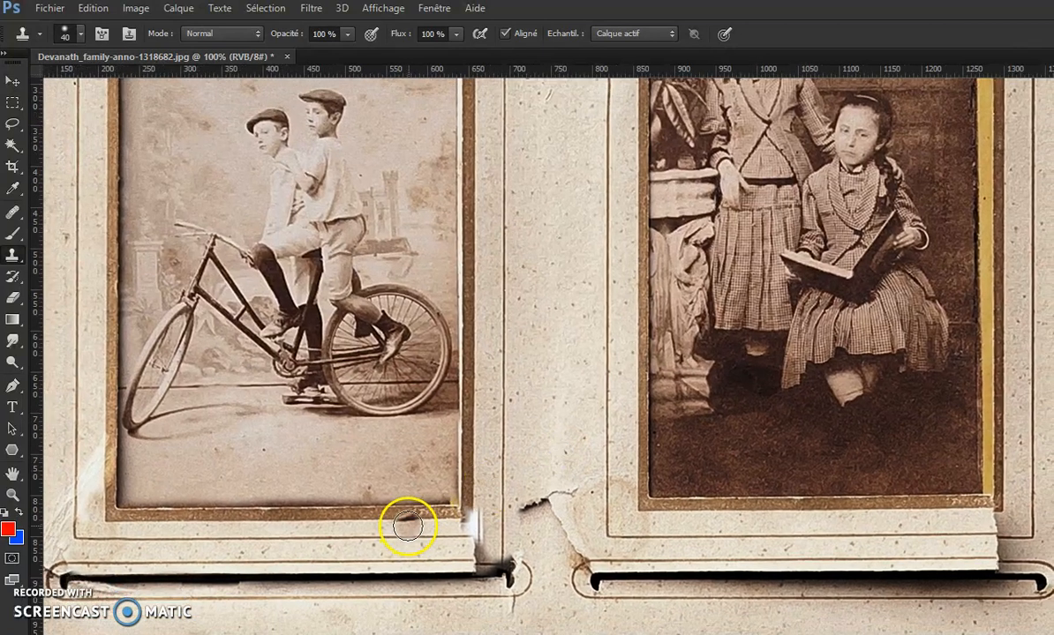
pyautogui.moveTo(443, 520); pyautogui.dragTo(414, 517)
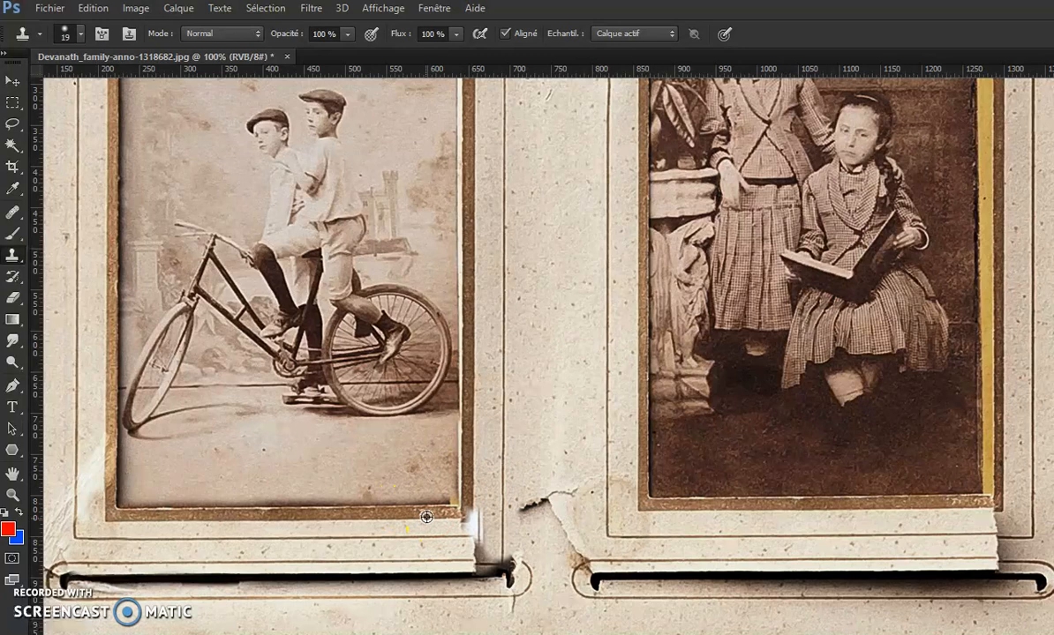
pyautogui.click(456, 517)
pyautogui.moveTo(464, 523)
pyautogui.mouseDown()
pyautogui.moveTo(723, 496)
pyautogui.moveTo(441, 514)
pyautogui.moveTo(555, 514)
pyautogui.moveTo(474, 489)
pyautogui.mouseUp()
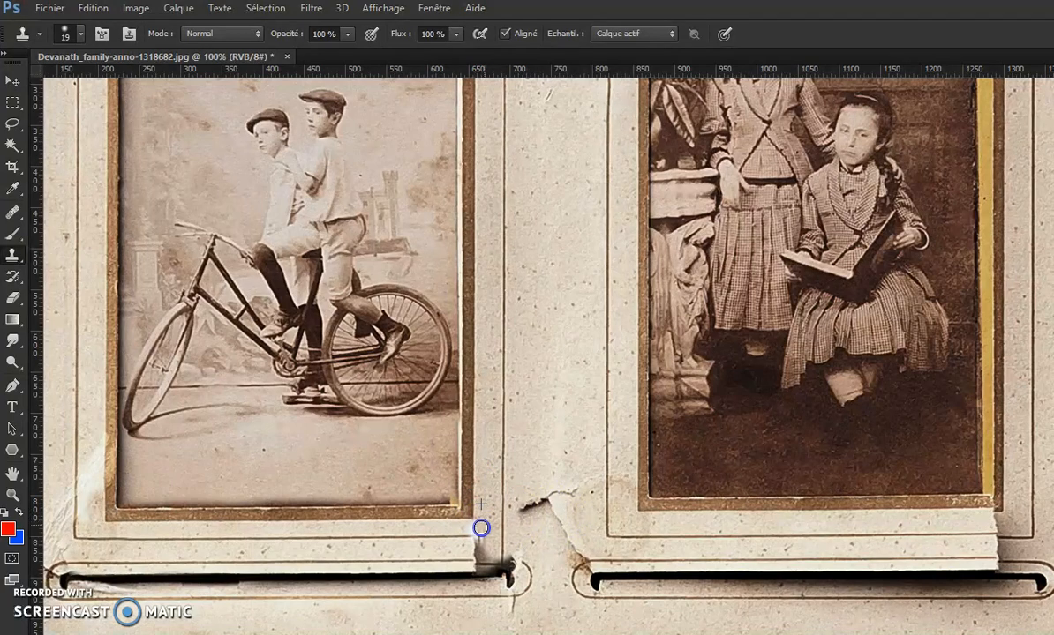
pyautogui.moveTo(485, 533)
pyautogui.mouseDown()
pyautogui.moveTo(414, 538)
pyautogui.moveTo(464, 535)
pyautogui.mouseUp()
pyautogui.moveTo(471, 536); pyautogui.dragTo(471, 537)
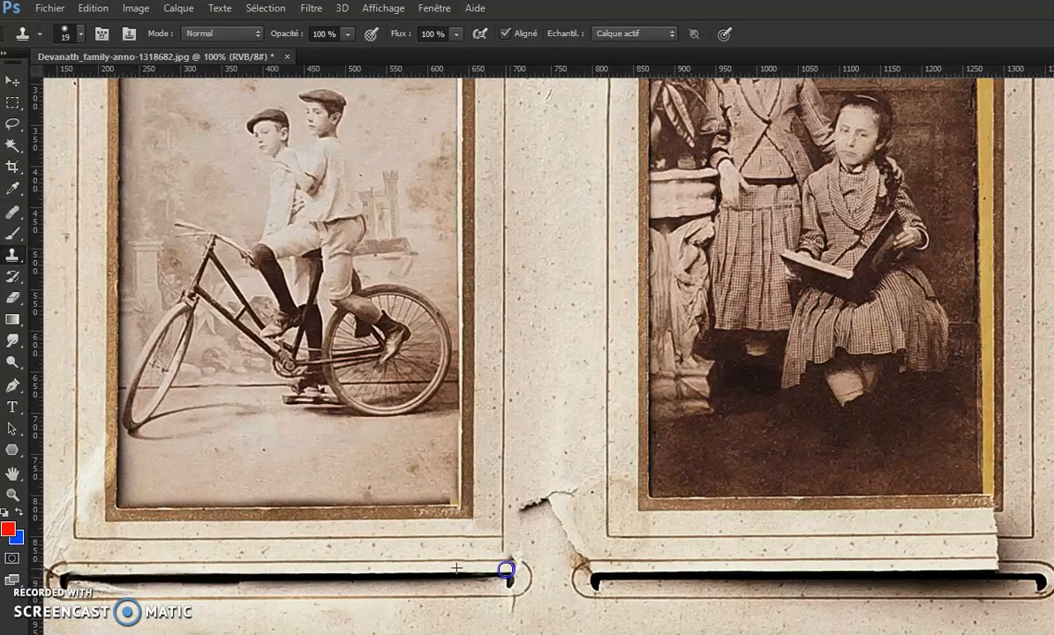
pyautogui.click(529, 552)
# - Clone the girls' frame's brown arch edge and cream border over the exposed gap at the top of the boys' frame
pyautogui.hotkey('ctrl', '0')
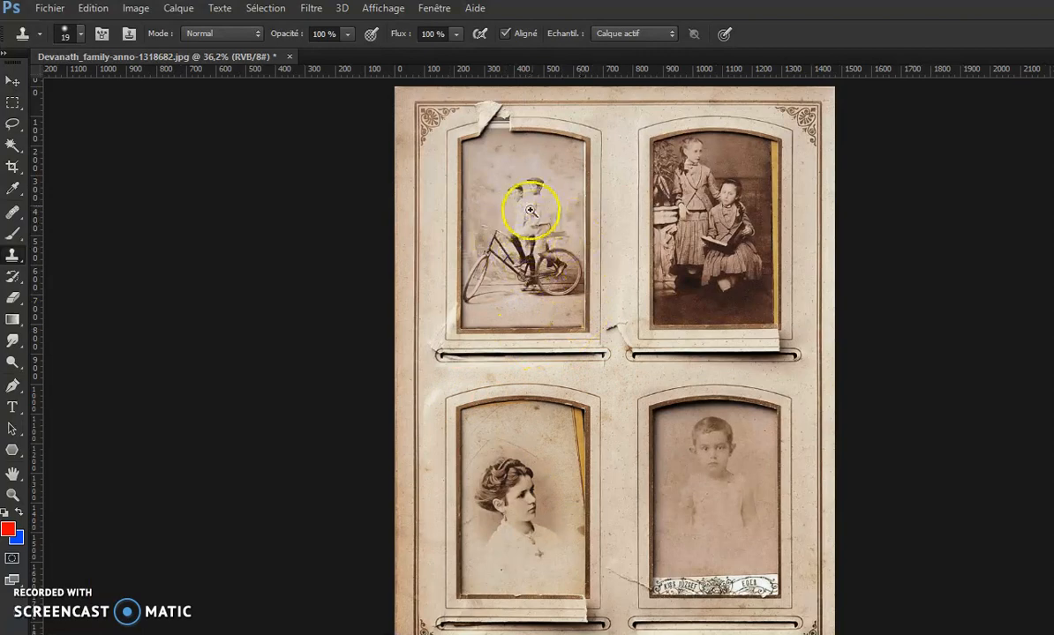
pyautogui.moveTo(490, 141); pyautogui.dragTo(630, 153)
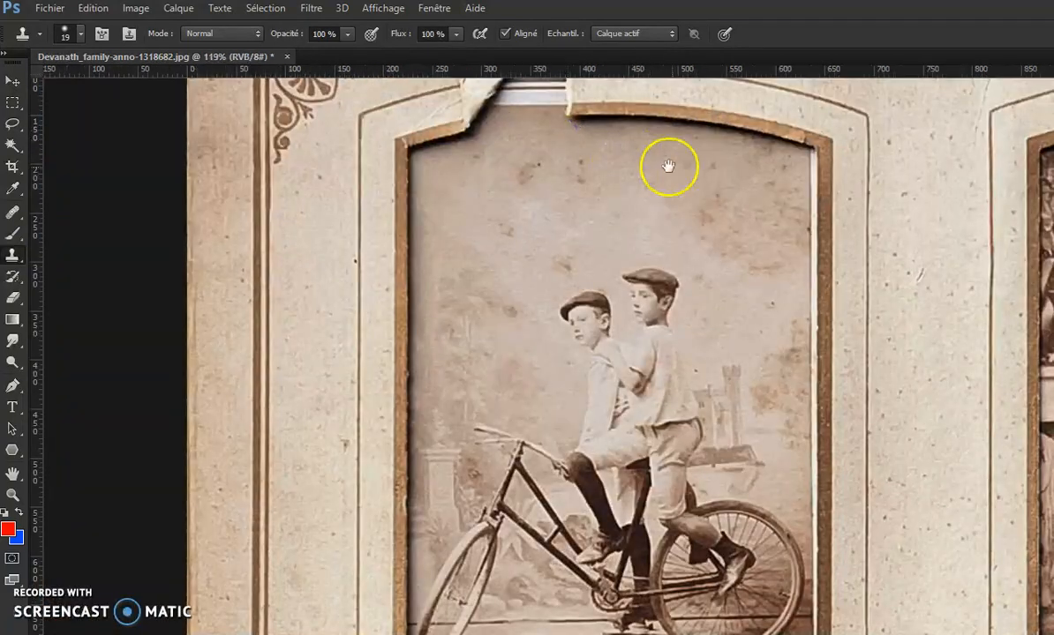
pyautogui.moveTo(675, 184); pyautogui.dragTo(367, 315)
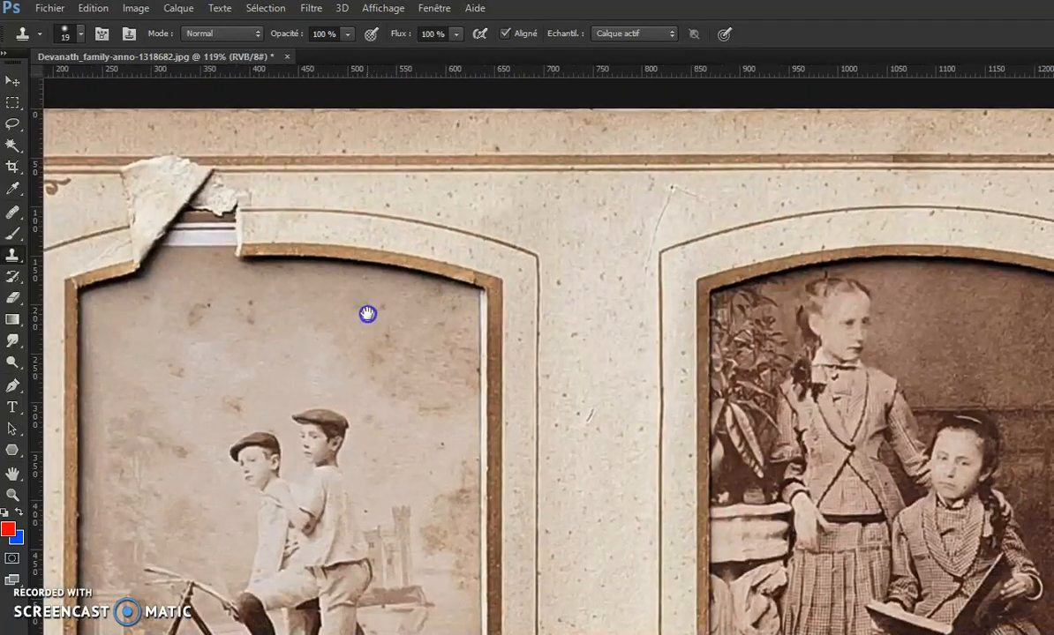
pyautogui.keyDown('alt'); pyautogui.click(878, 260); pyautogui.keyUp('alt')
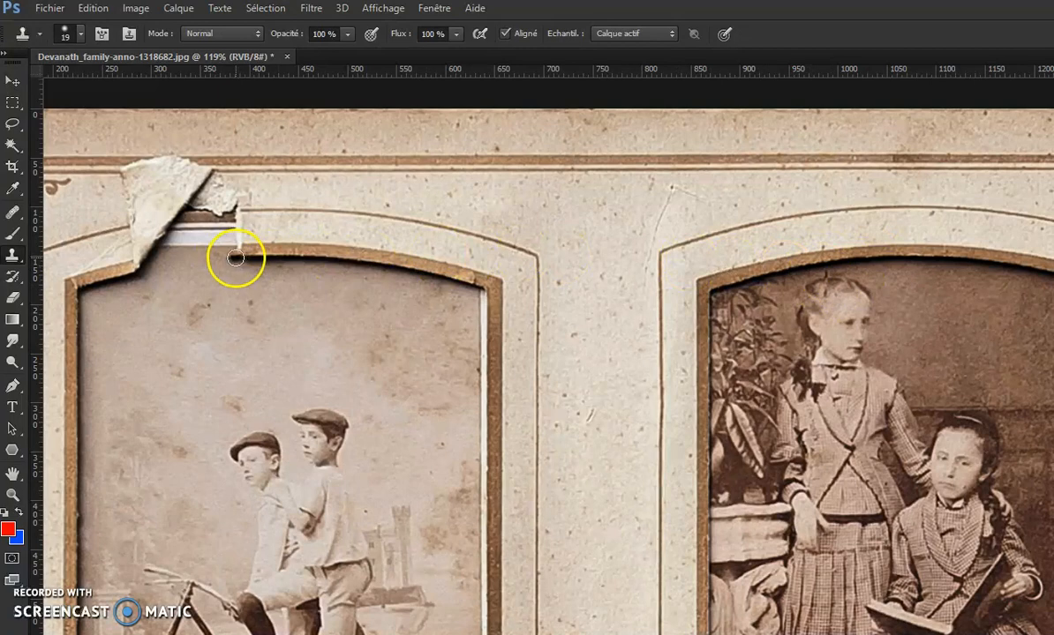
pyautogui.click(240, 258)
pyautogui.moveTo(219, 259); pyautogui.dragTo(181, 264)
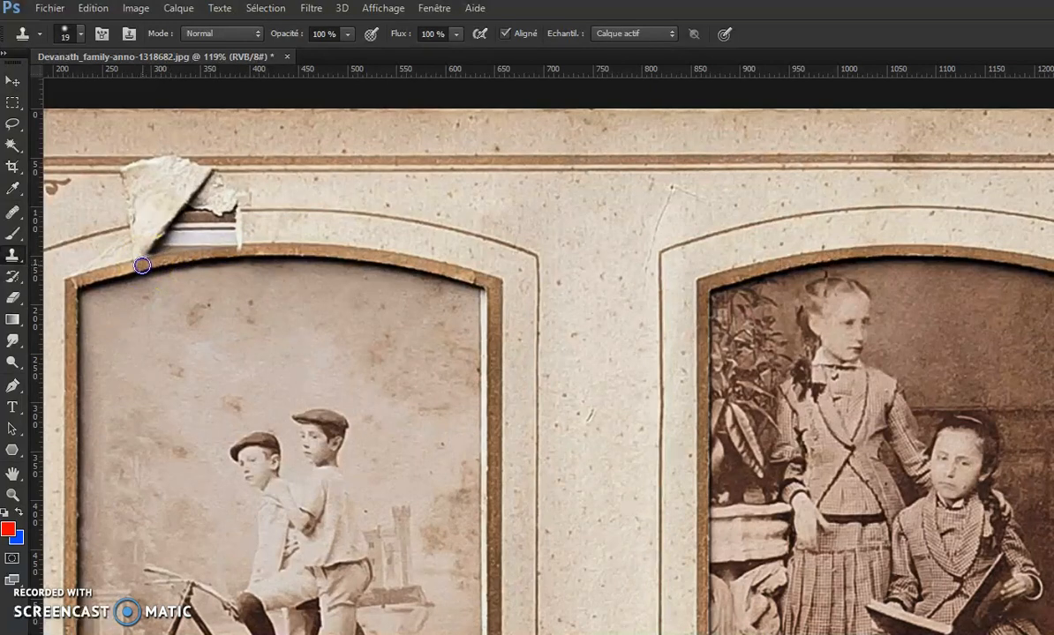
pyautogui.moveTo(204, 246)
pyautogui.mouseDown()
pyautogui.moveTo(159, 250)
pyautogui.moveTo(233, 241)
pyautogui.moveTo(157, 249)
pyautogui.mouseUp()
pyautogui.moveTo(233, 242)
pyautogui.mouseDown()
pyautogui.moveTo(252, 236)
pyautogui.moveTo(137, 243)
pyautogui.moveTo(172, 243)
pyautogui.moveTo(221, 210)
pyautogui.mouseUp()
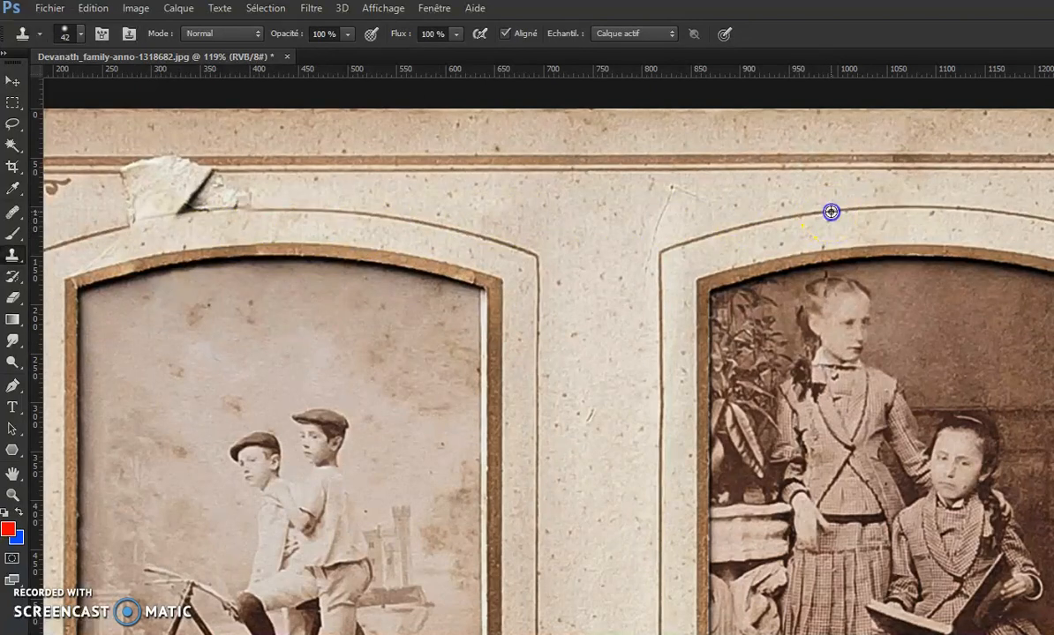
# - Try to rebuild the thin arch line above the boys' photo with a 42 px clone brush, and undo the strokes
pyautogui.moveTo(169, 223); pyautogui.dragTo(184, 214)
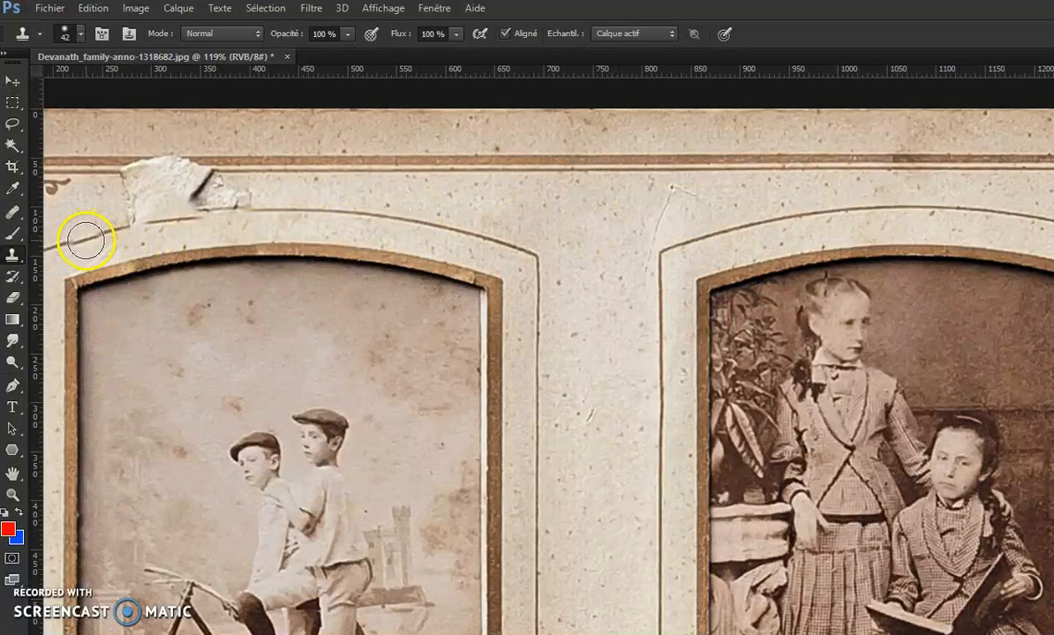
pyautogui.moveTo(71, 243)
pyautogui.mouseDown()
pyautogui.moveTo(238, 209)
pyautogui.moveTo(326, 208)
pyautogui.moveTo(411, 215)
pyautogui.moveTo(535, 247)
pyautogui.mouseUp()
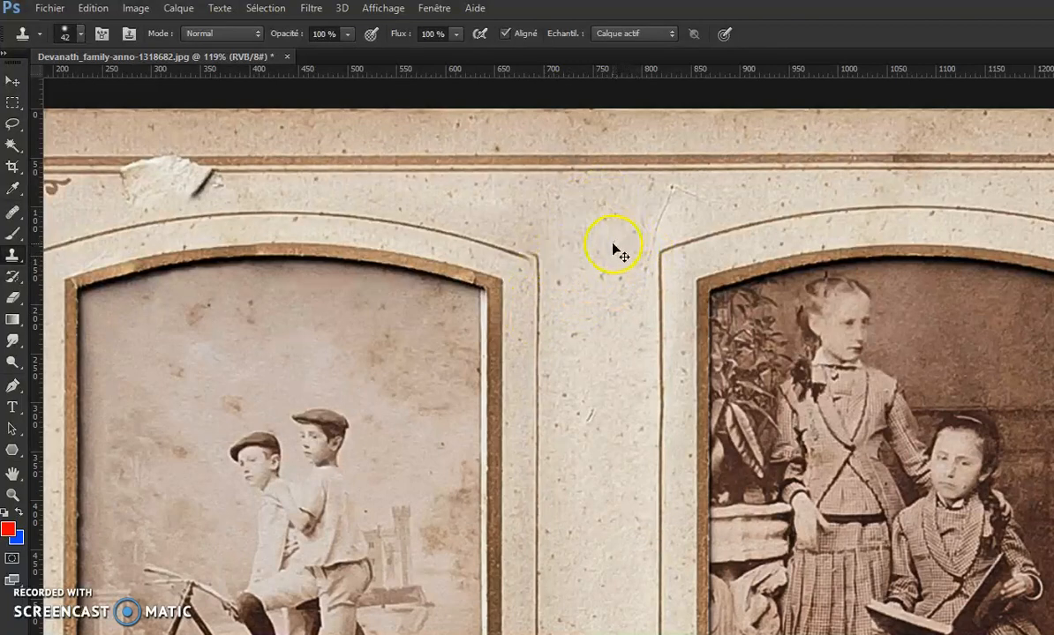
pyautogui.hotkey('ctrl', 'alt', 'z')
pyautogui.hotkey('ctrl', 'alt', 'z')
pyautogui.hotkey('ctrl', 'alt', 'z')
pyautogui.hotkey('ctrl', 'alt', 'z')
pyautogui.hotkey('ctrl', 'alt', 'z')
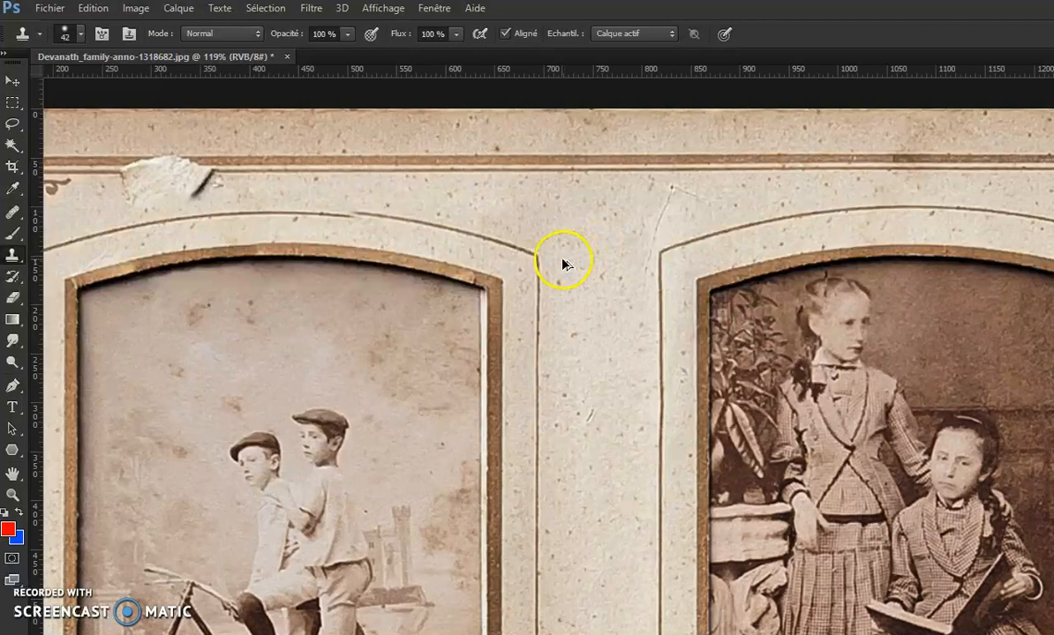
pyautogui.hotkey('ctrl', 'alt', 'z')
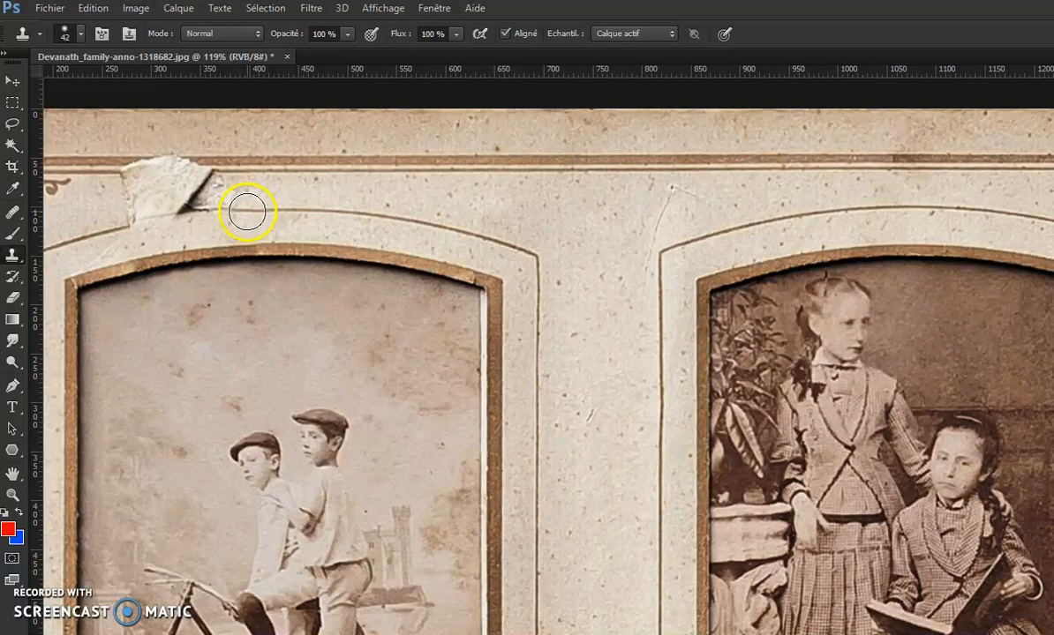
# - Try to clone clean paper over the torn scrap along the thin arch line above the boys' photo, and undo it
pyautogui.moveTo(247, 212); pyautogui.dragTo(219, 215)
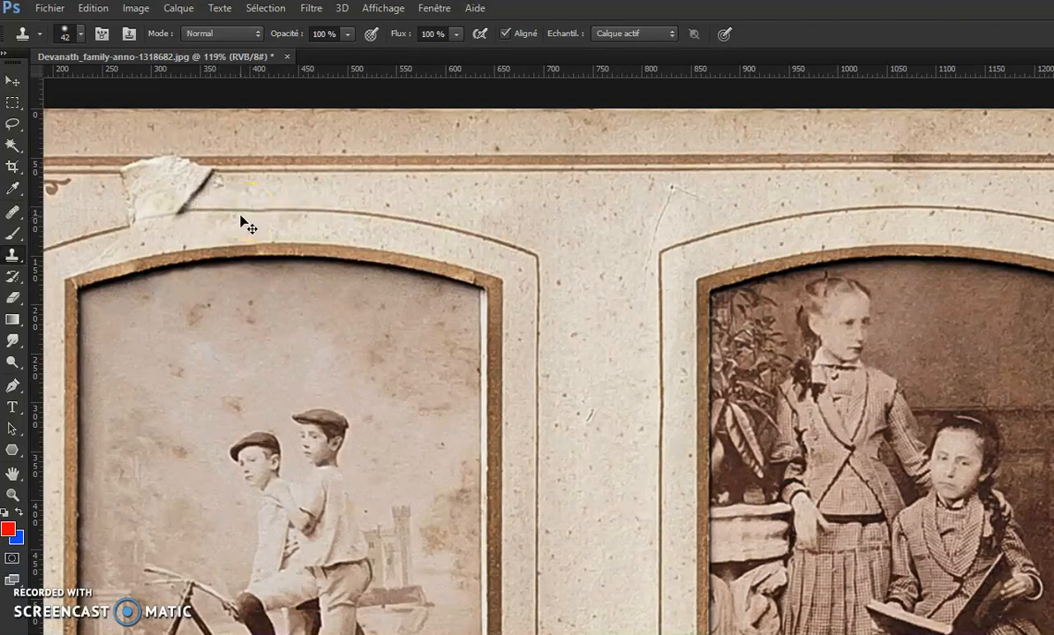
pyautogui.hotkey('ctrl', 'z')
pyautogui.hotkey('ctrl', 'z')
pyautogui.hotkey('ctrl', 'z')
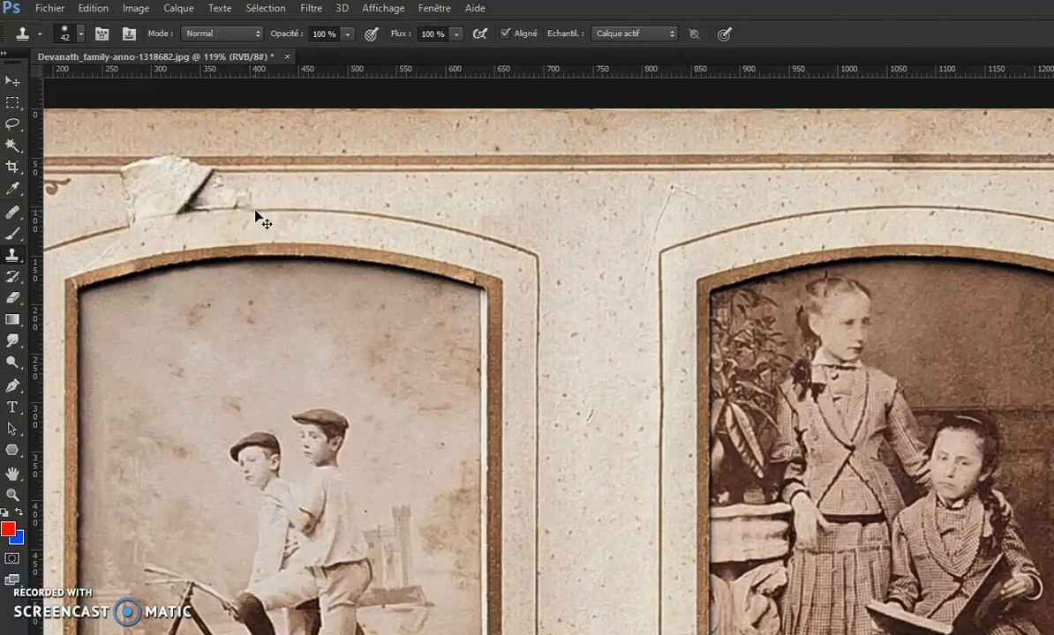
# - Set the clone source rotation to -3° and clone the thin arch line over the right end of the scrap above the boys' photo
pyautogui.click(129, 35)
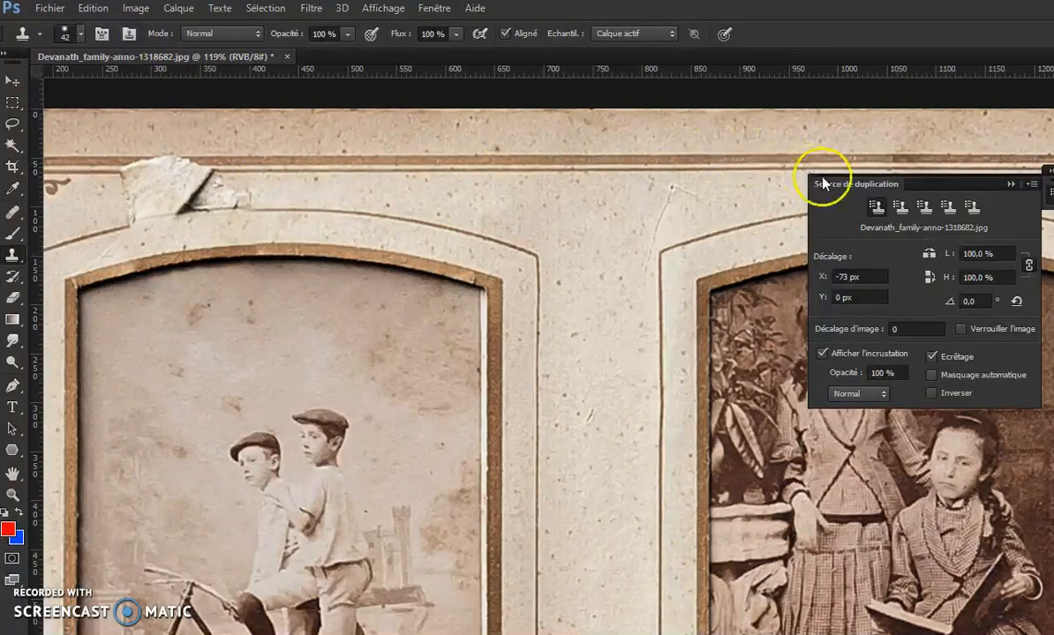
pyautogui.moveTo(849, 189); pyautogui.dragTo(665, 141)
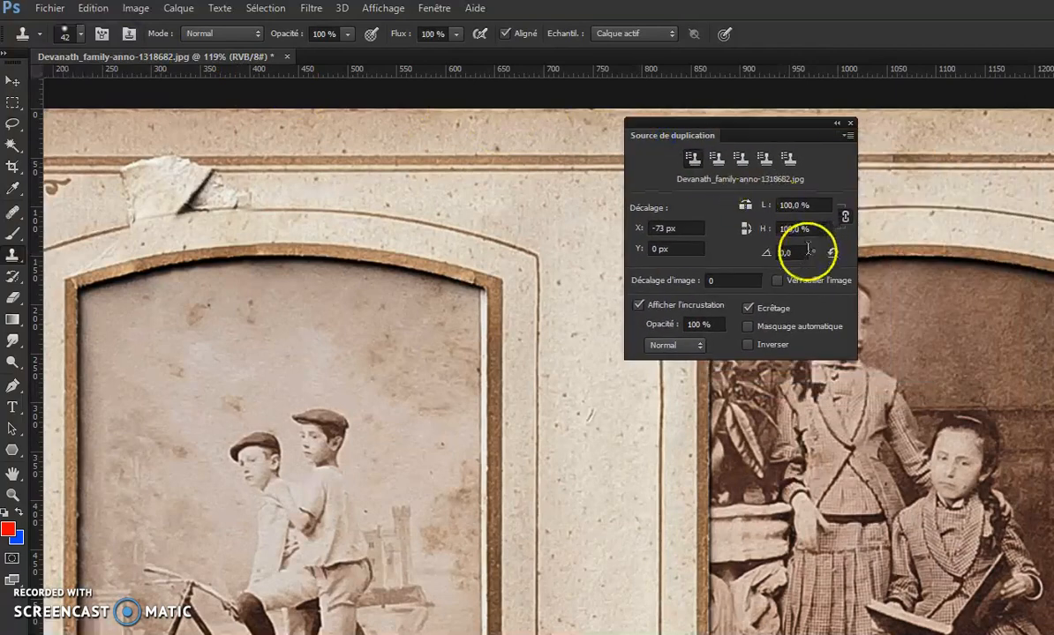
pyautogui.click(780, 255)
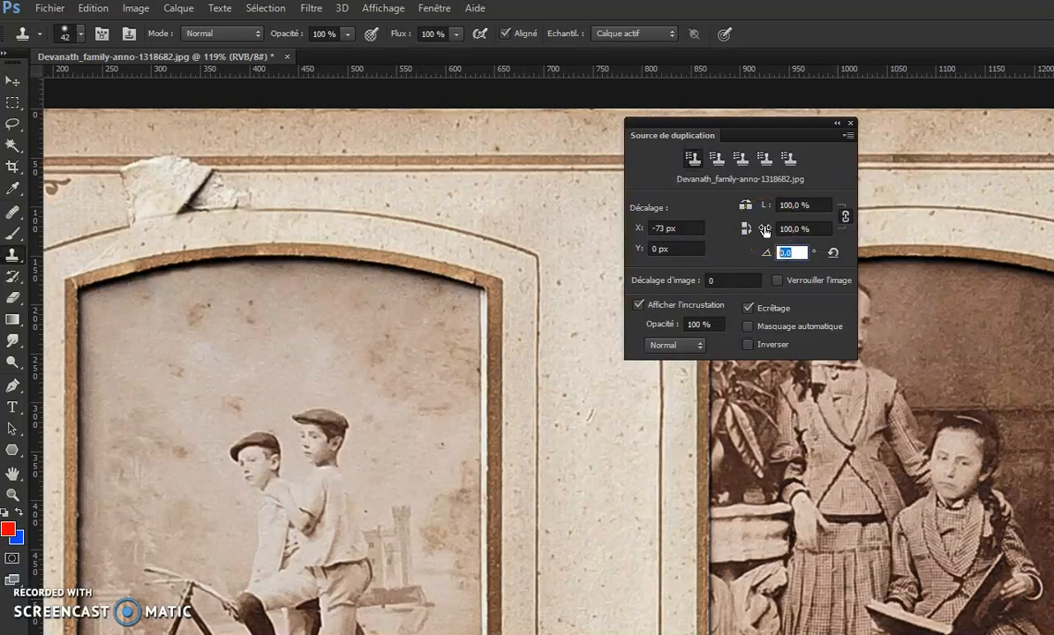
pyautogui.write('-3')
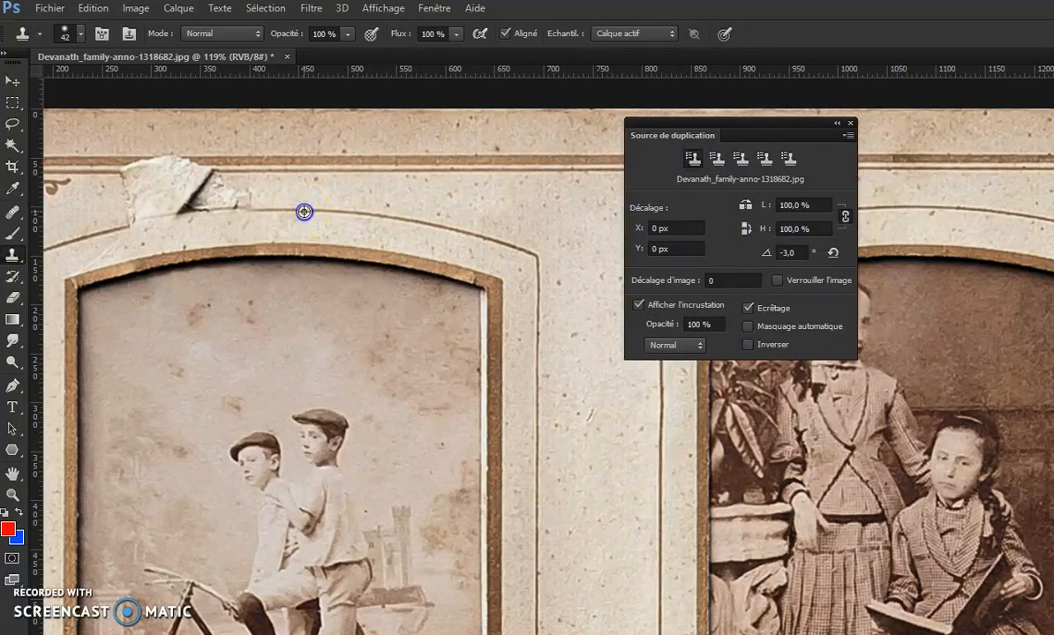
pyautogui.click(245, 214)
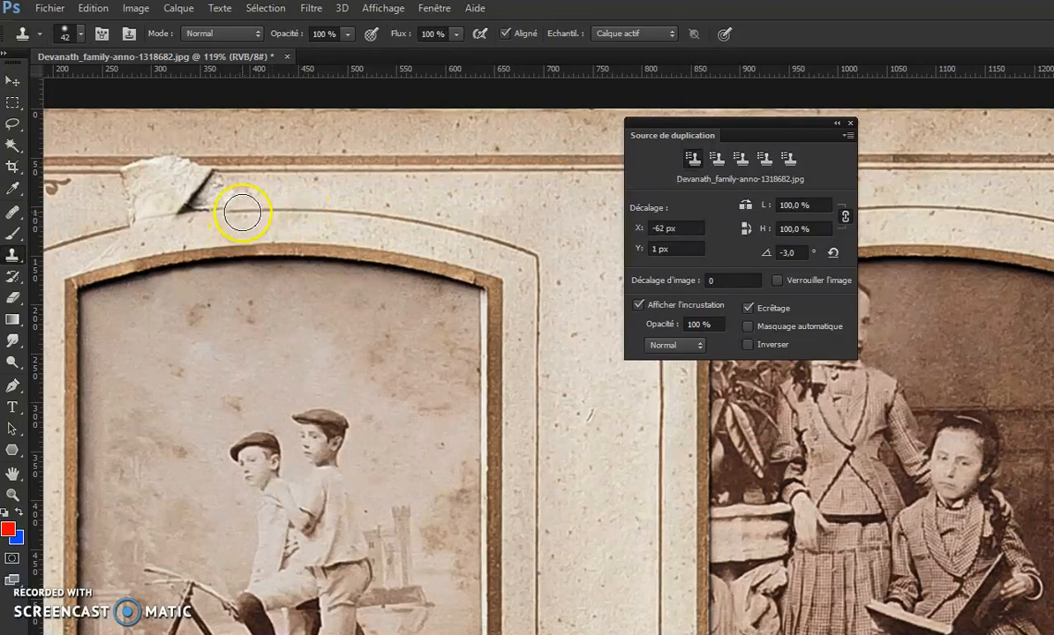
pyautogui.moveTo(243, 213)
pyautogui.mouseDown()
pyautogui.moveTo(205, 219)
pyautogui.moveTo(215, 217)
pyautogui.mouseUp()
# - Set the clone source rotation to -5° and extend the thin arch line leftward across the lower edge of the torn scrap
pyautogui.click(800, 255)
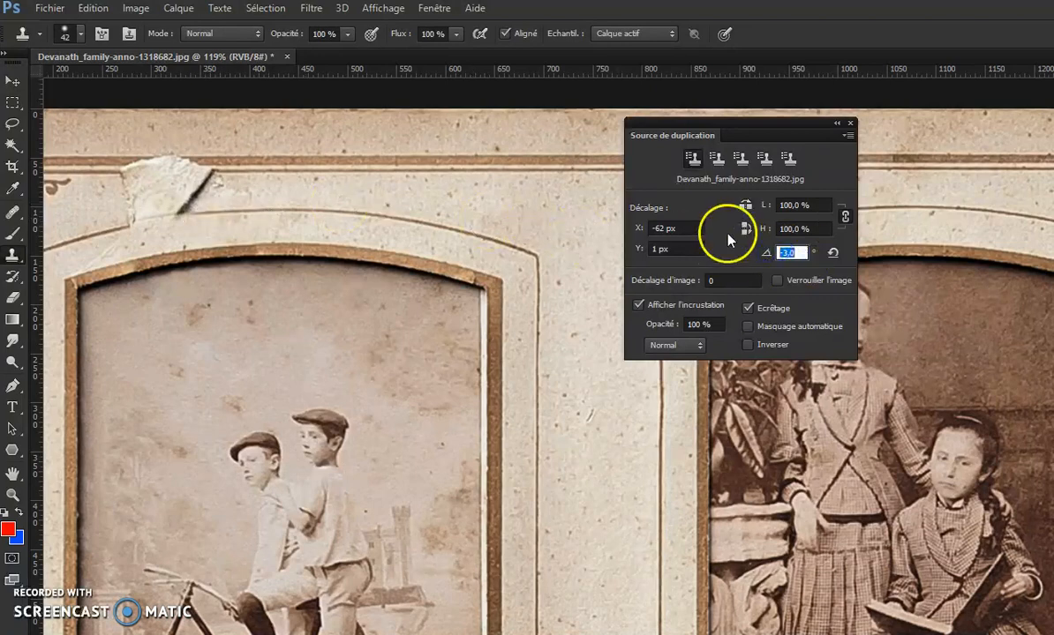
pyautogui.write('-5')
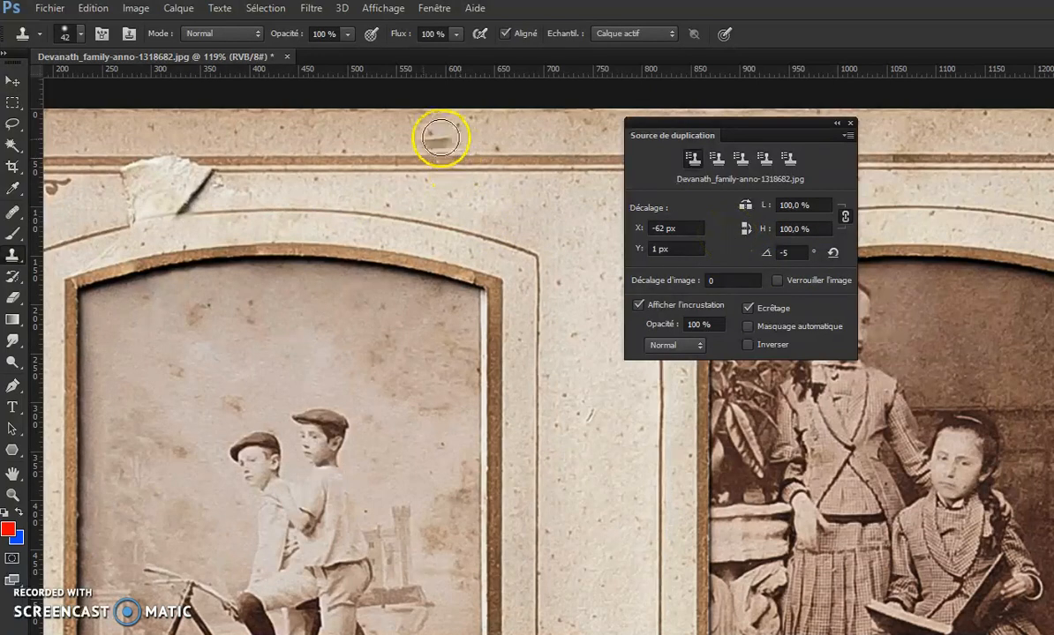
pyautogui.keyDown('alt'); pyautogui.click(237, 211); pyautogui.keyUp('alt')
pyautogui.moveTo(183, 217); pyautogui.dragTo(163, 222)
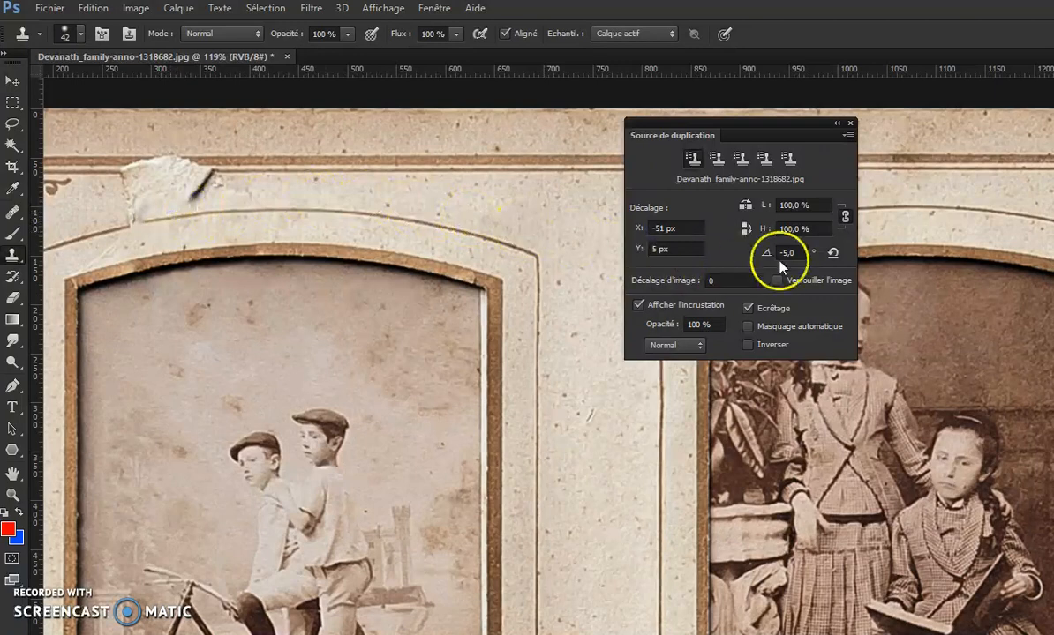
pyautogui.moveTo(683, 141); pyautogui.dragTo(538, 130)
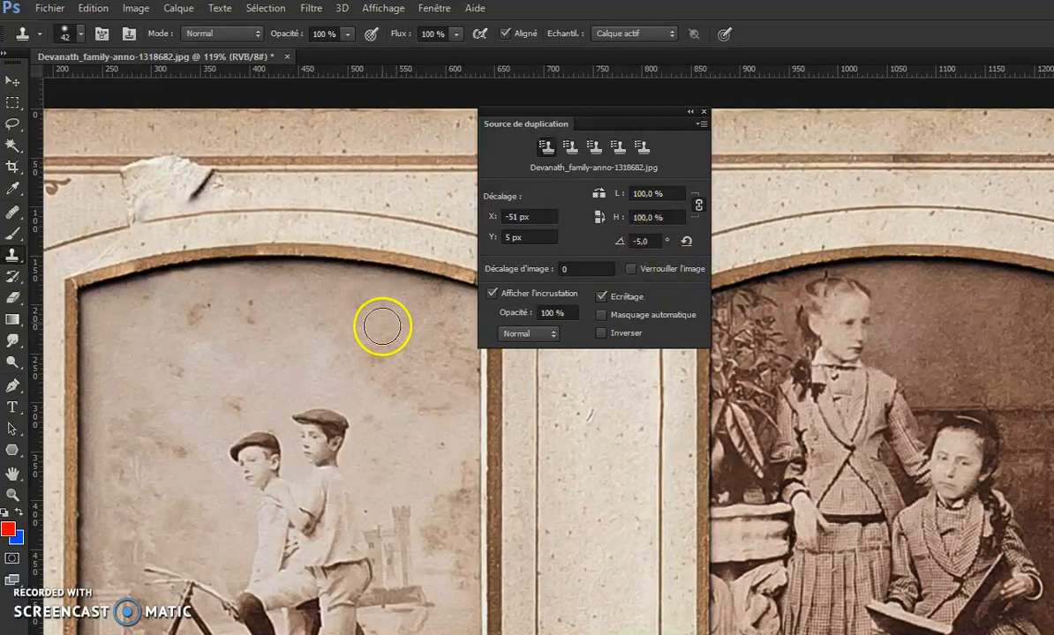
pyautogui.scroll(-4, 369, 282)
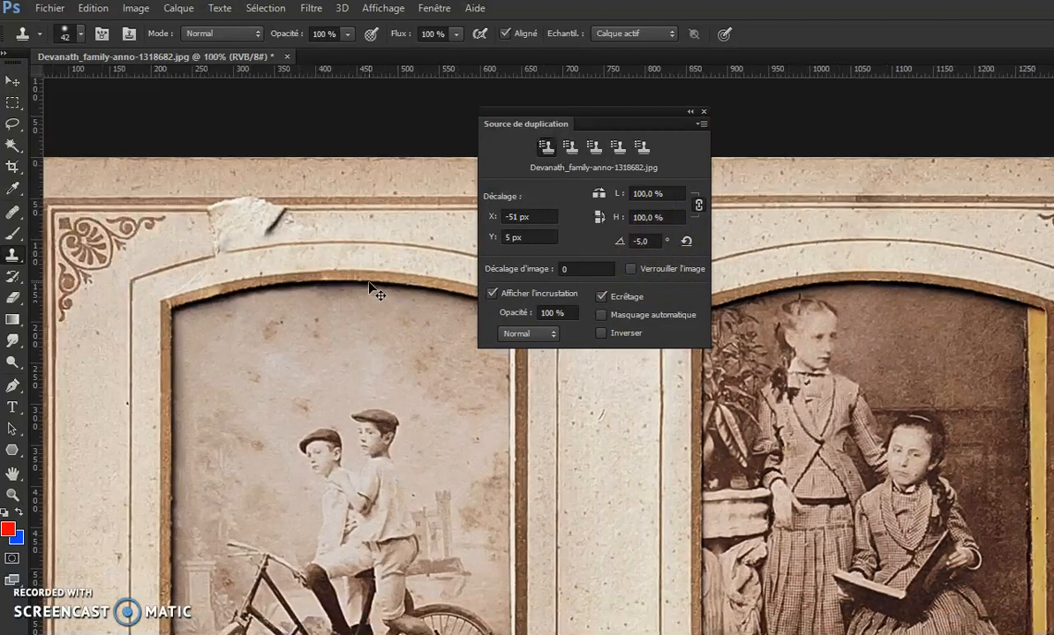
pyautogui.moveTo(498, 353)
pyautogui.mouseDown()
pyautogui.moveTo(406, 401)
pyautogui.moveTo(480, 453)
pyautogui.mouseUp()
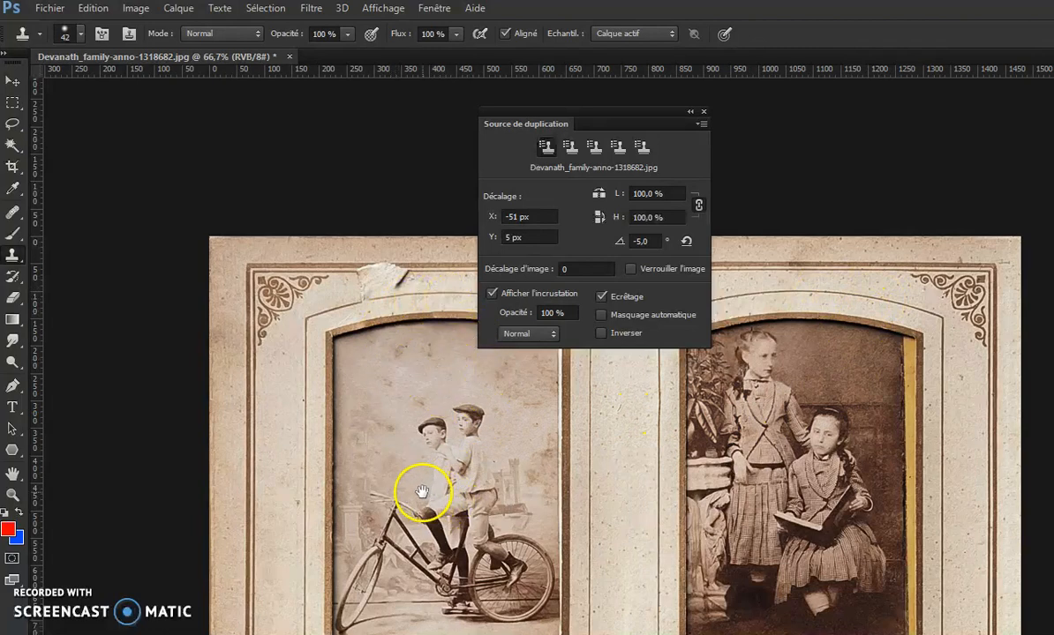
pyautogui.moveTo(408, 472); pyautogui.dragTo(367, 345)
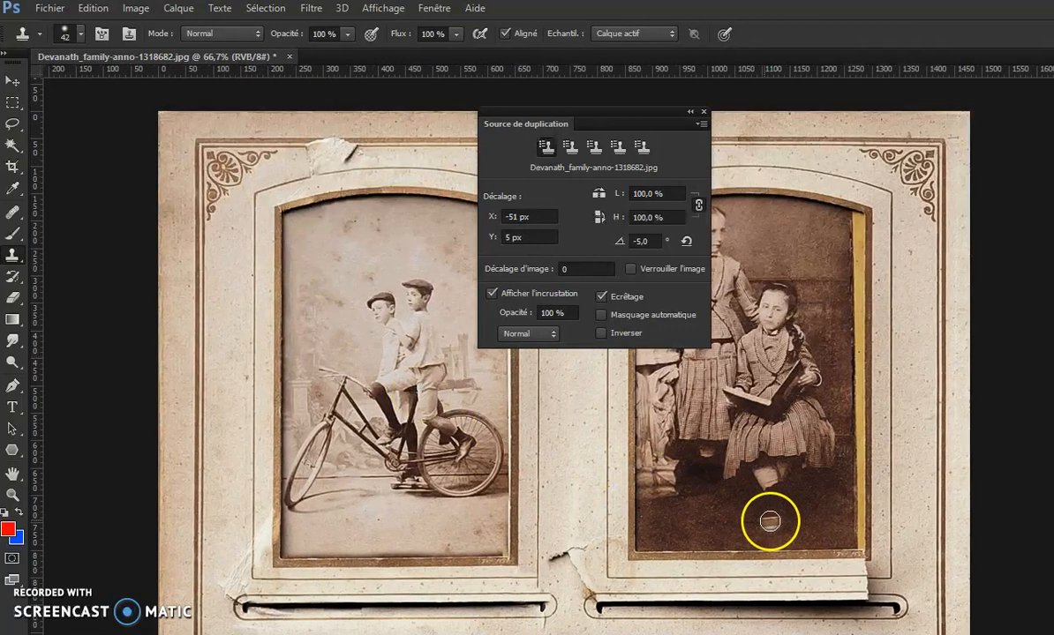